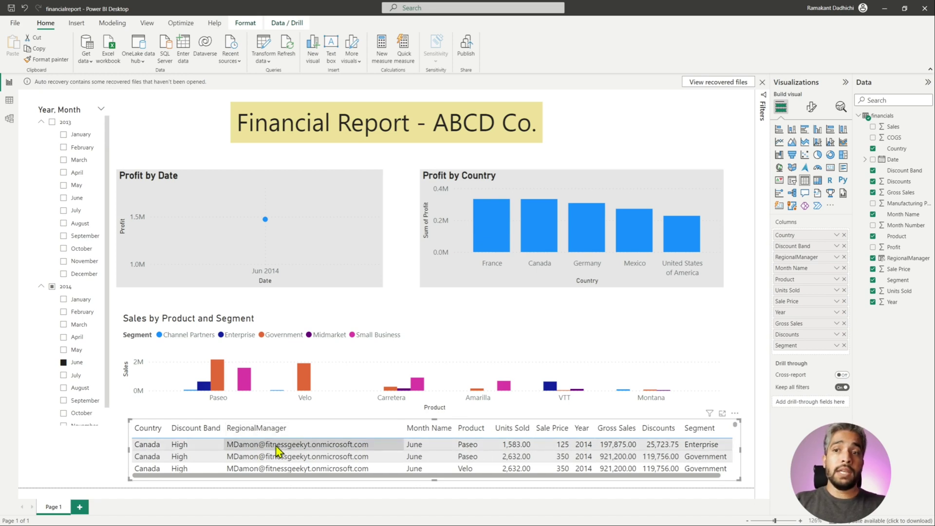
Delete the regional-manager detail table visual, keeping the title and the three charts.
scroll(277, 450, "down", 1)
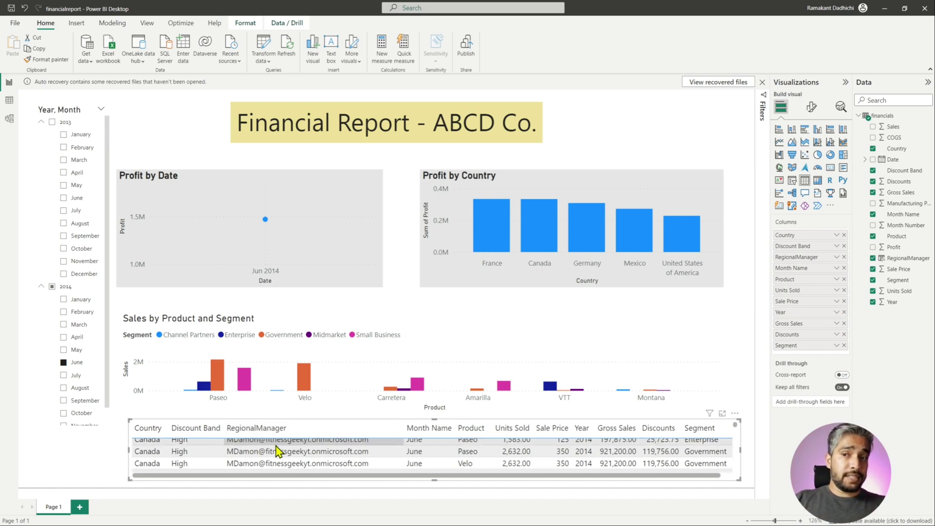
scroll(277, 451, "down", 5)
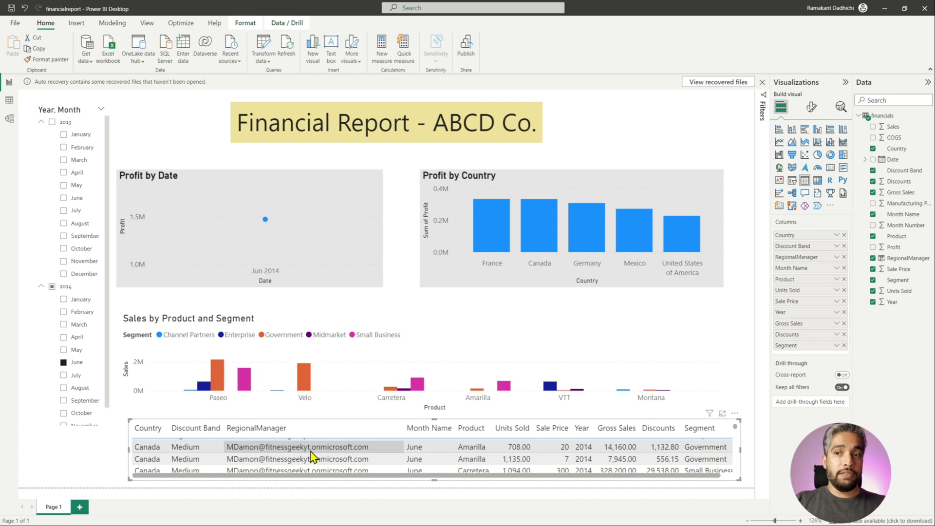
left_click(734, 413)
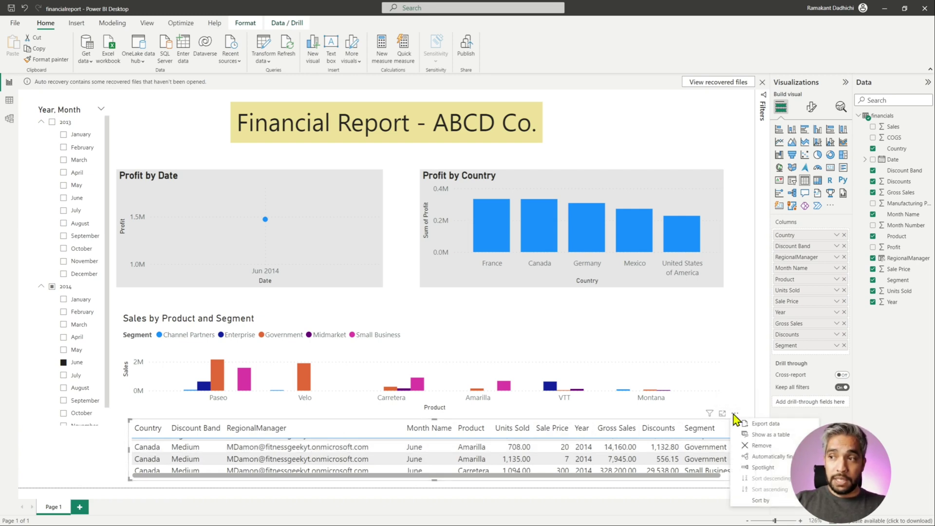
left_click(755, 451)
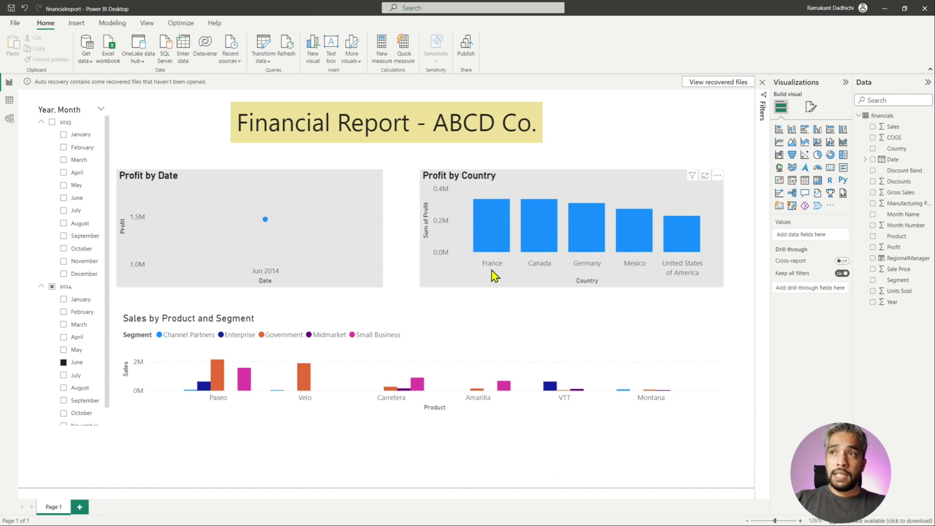
Save and publish financialreport.pbix to the chosen workspace, overwriting the previously published dataset.
left_click(467, 48)
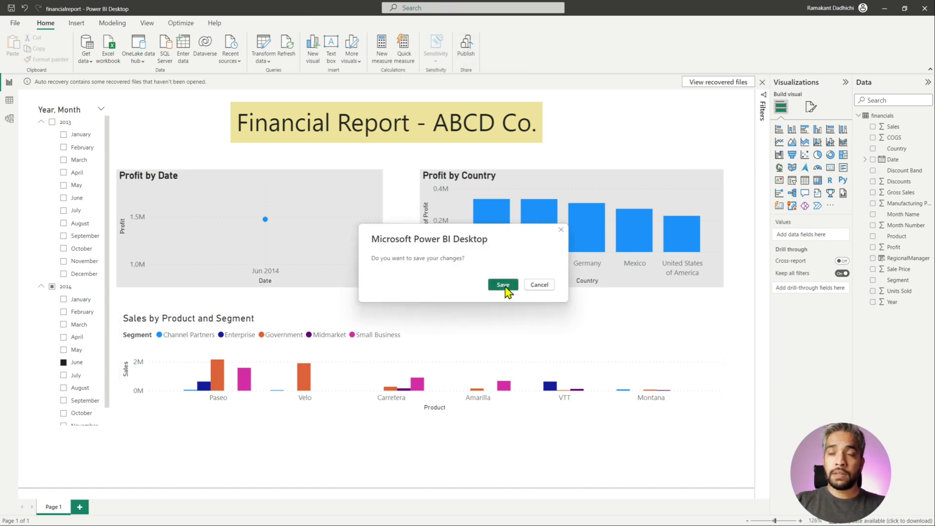
left_click(504, 286)
left_click(528, 345)
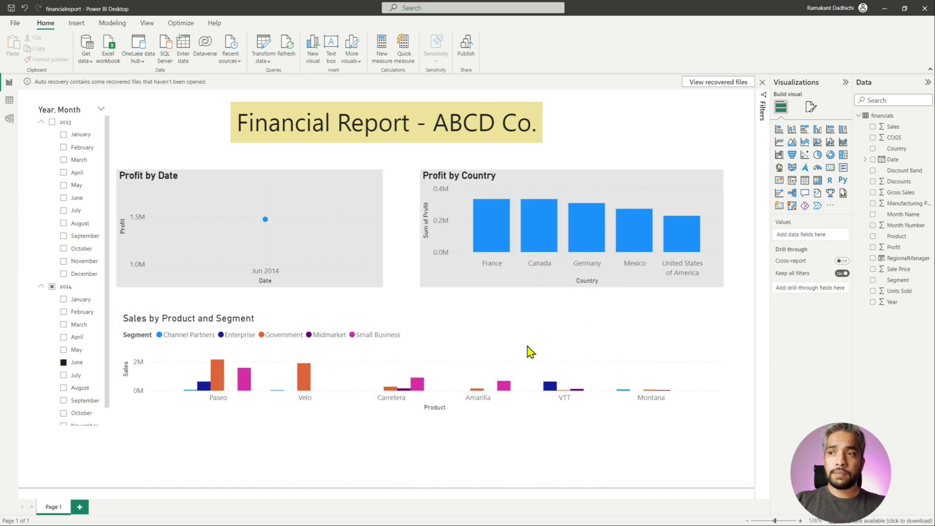
left_click(508, 310)
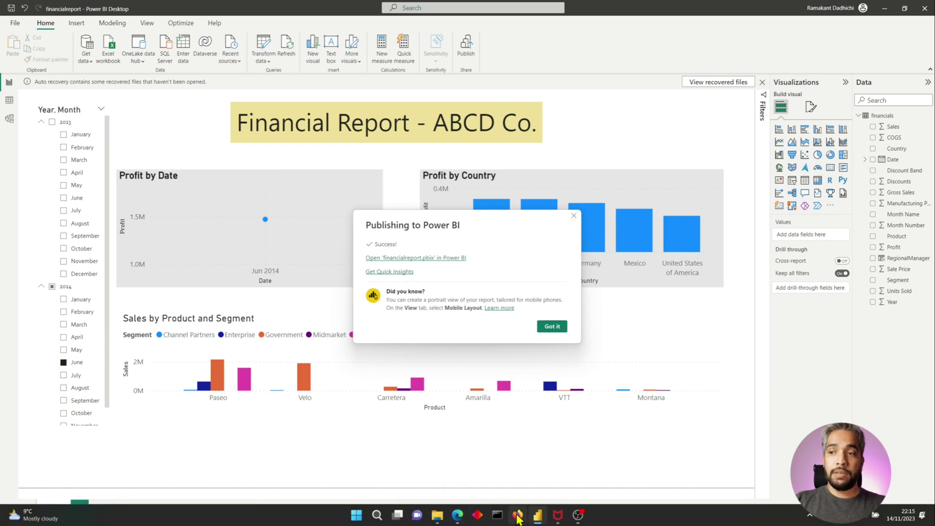
Reload financialreport in the browser to show the version without the detail table.
left_click(517, 514)
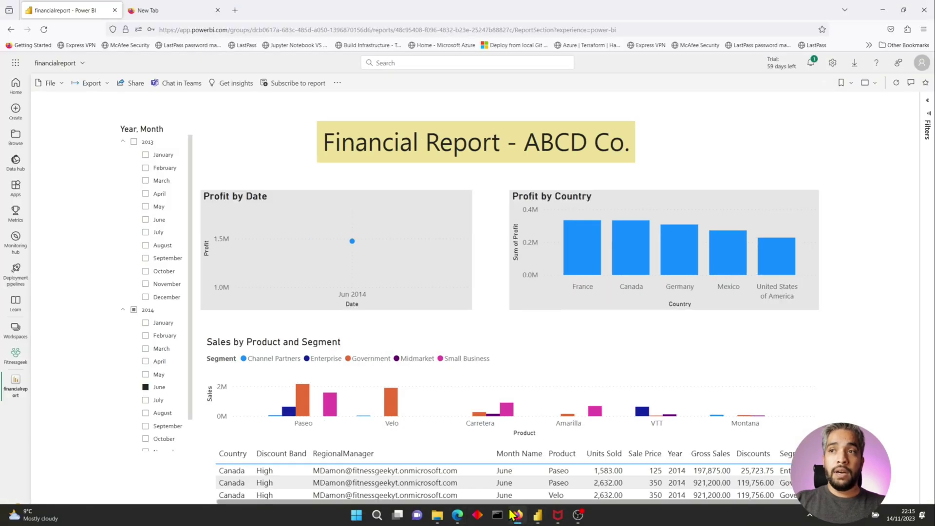
left_click(44, 31)
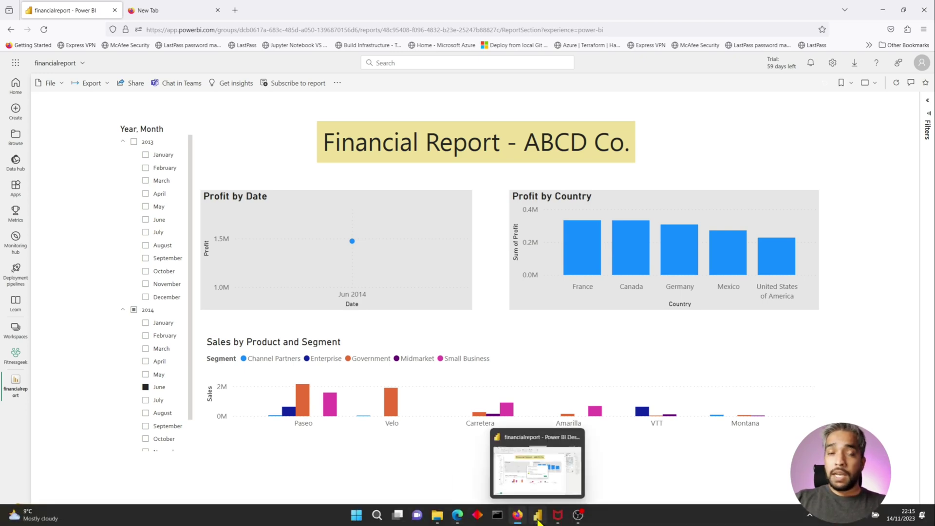
Return to Power BI Desktop and dismiss the publishing success message.
left_click(536, 519)
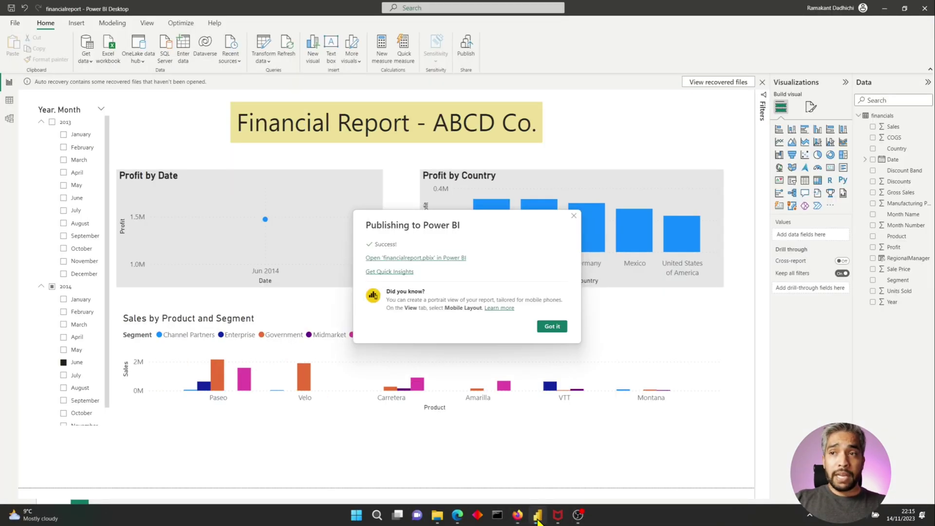
left_click(552, 326)
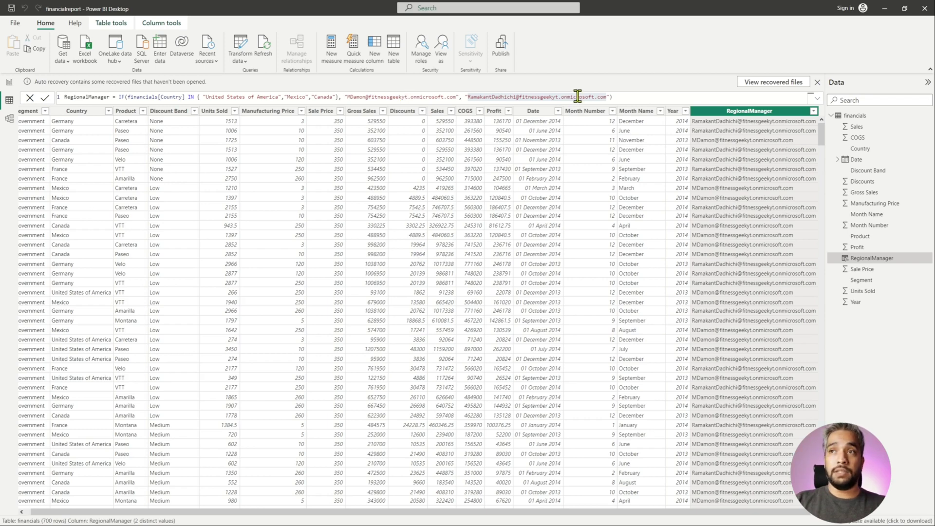
In Manage roles, create a role named dynamic_RM, then add a second default-named role.
left_click(9, 82)
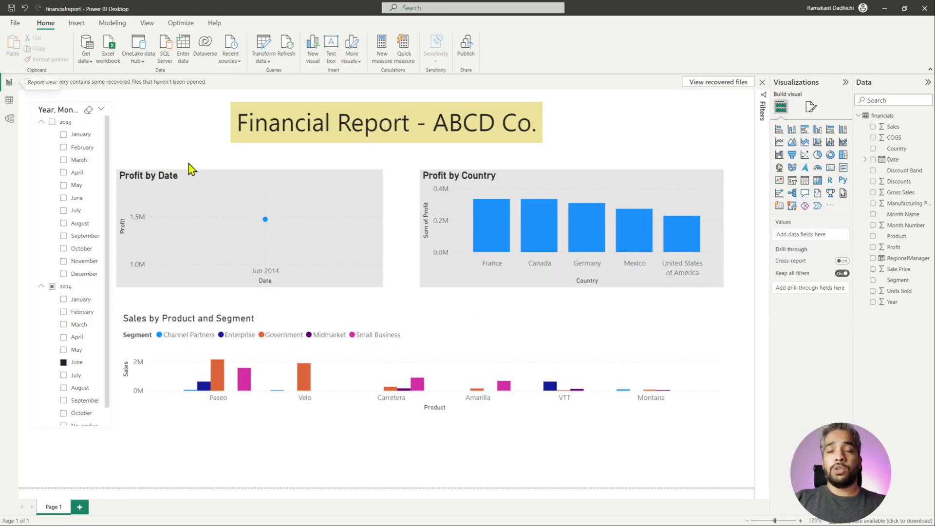
left_click(112, 23)
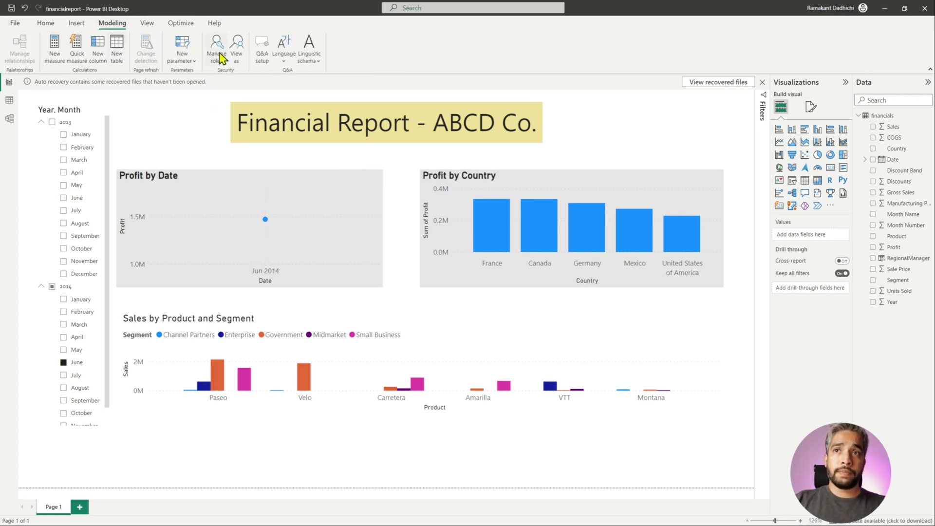
left_click(217, 47)
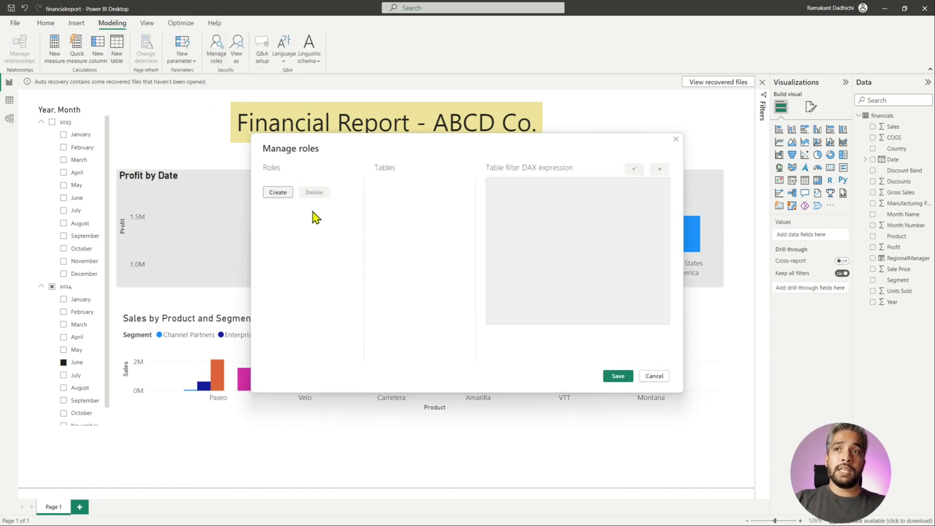
left_click(275, 193)
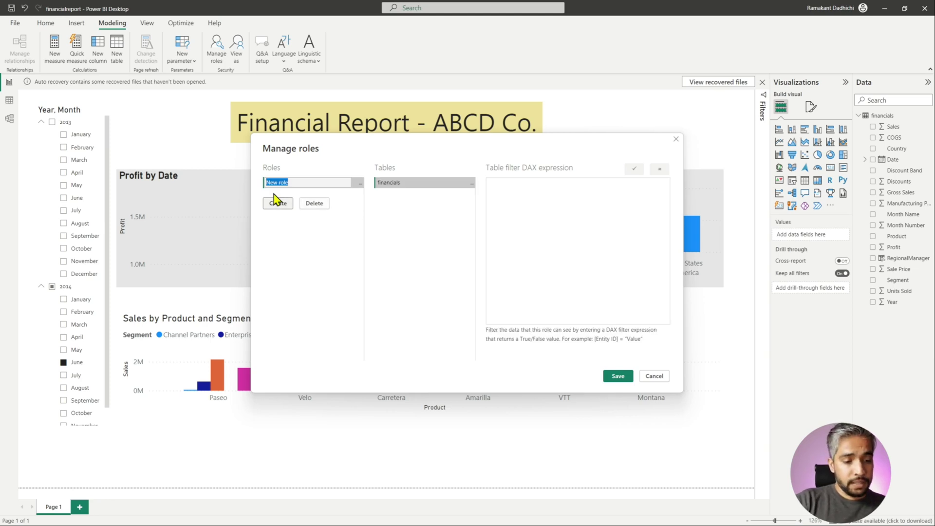
type("dynamic")
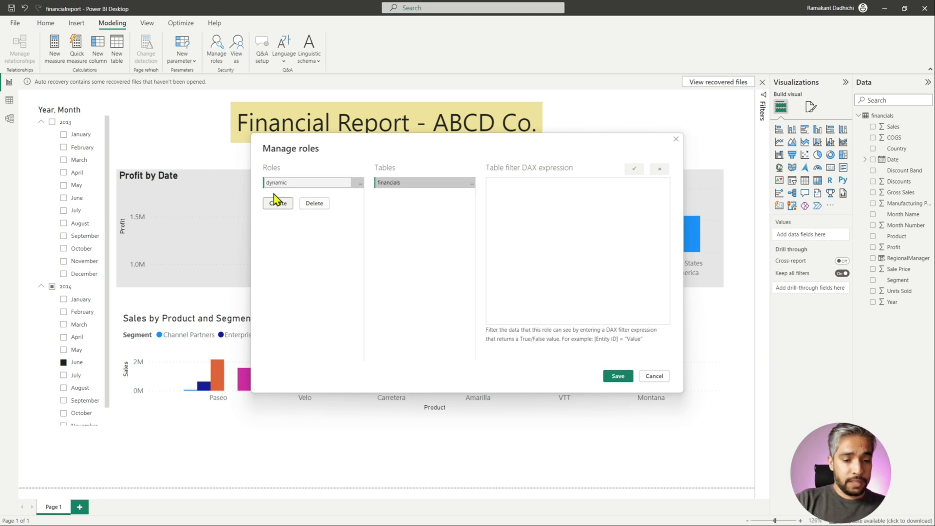
type("_rm")
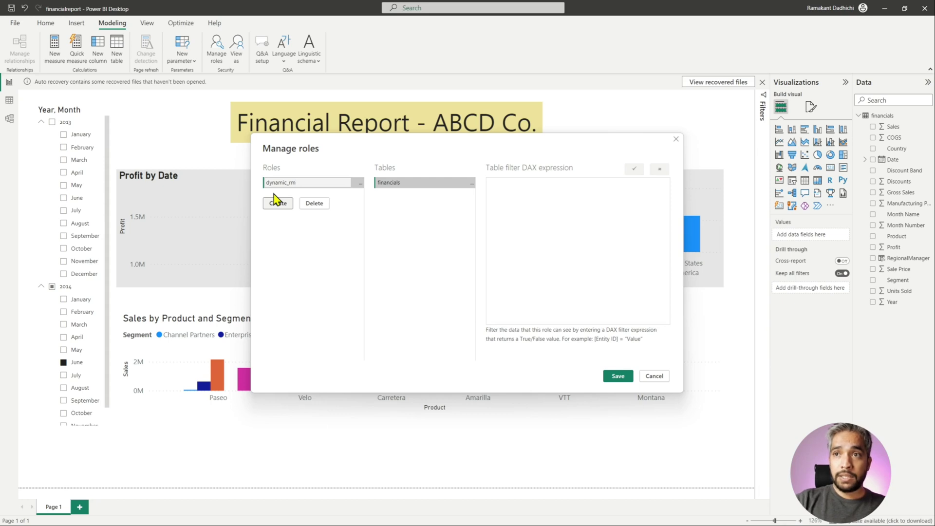
key("BackSpace")
key("BackSpace")
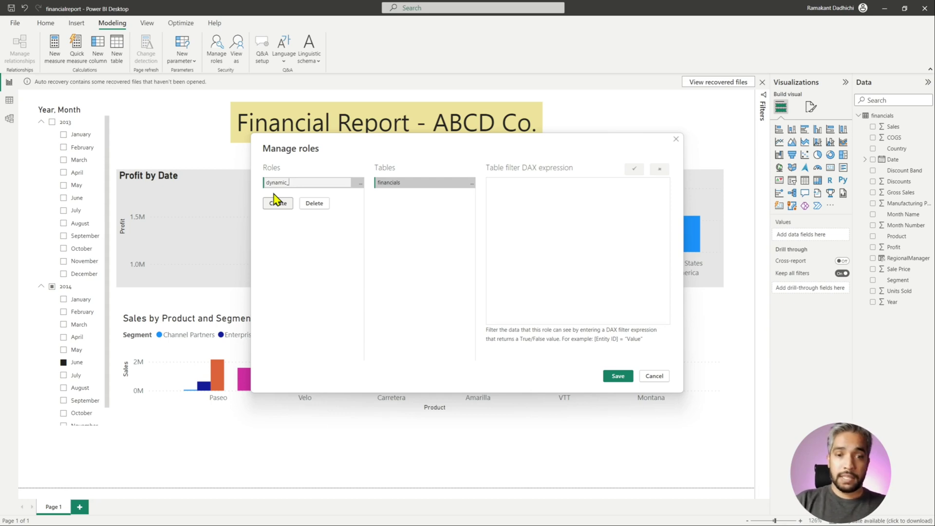
type("RM")
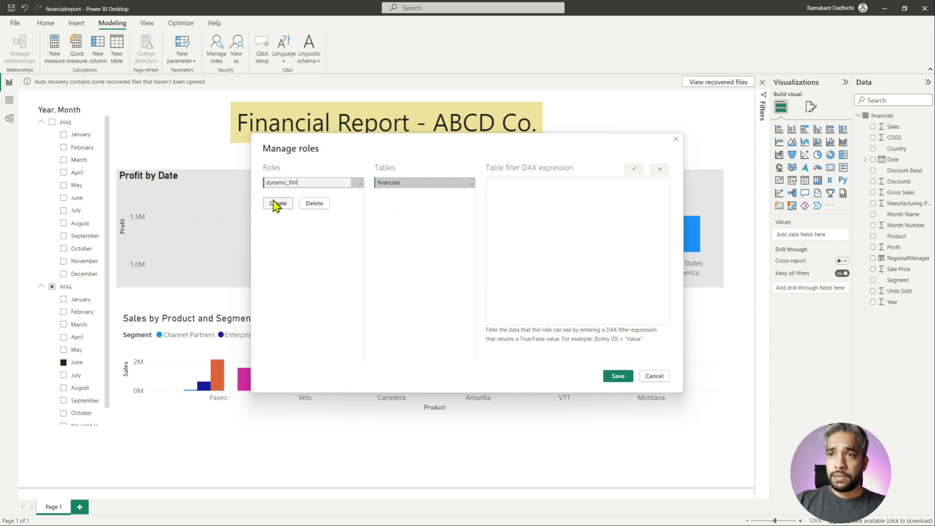
left_click(277, 203)
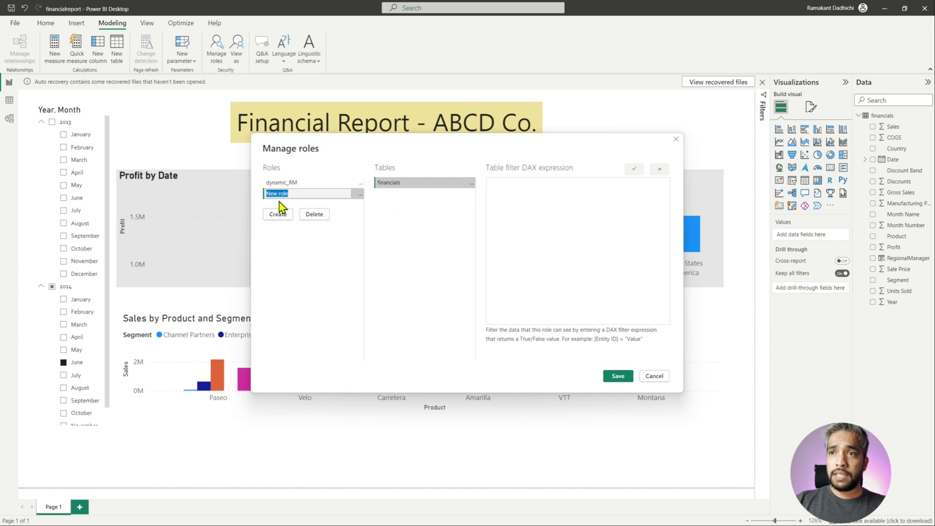
Give dynamic_RM a financials filter of [RegionalManager] = userprincipalname().
left_click(312, 183)
left_click(471, 187)
mouse_move(501, 190)
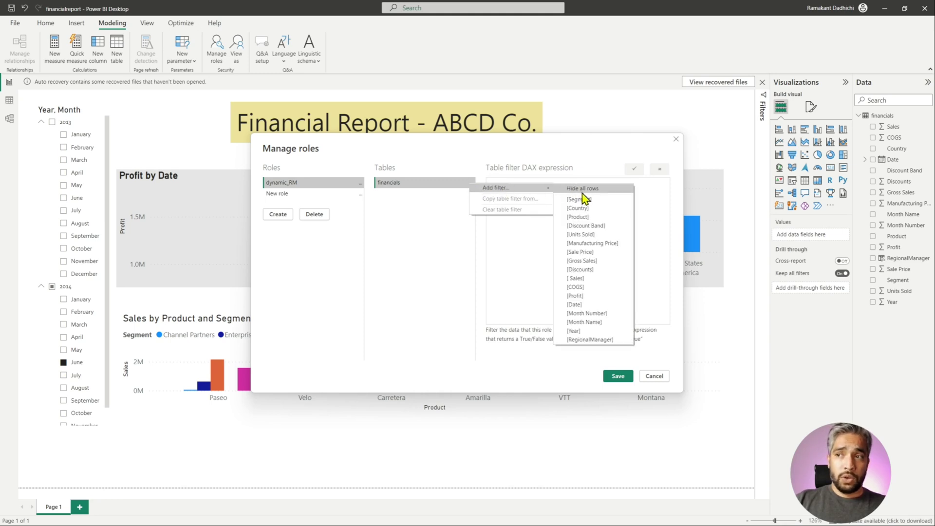
left_click(608, 341)
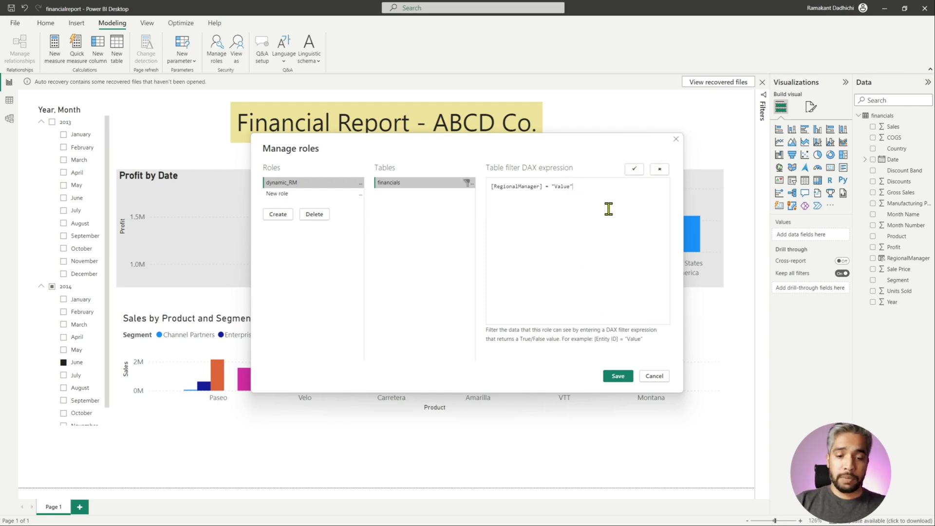
key("BackSpace")
key("BackSpace")
key("BackSpace")
key("BackSpace")
key("BackSpace")
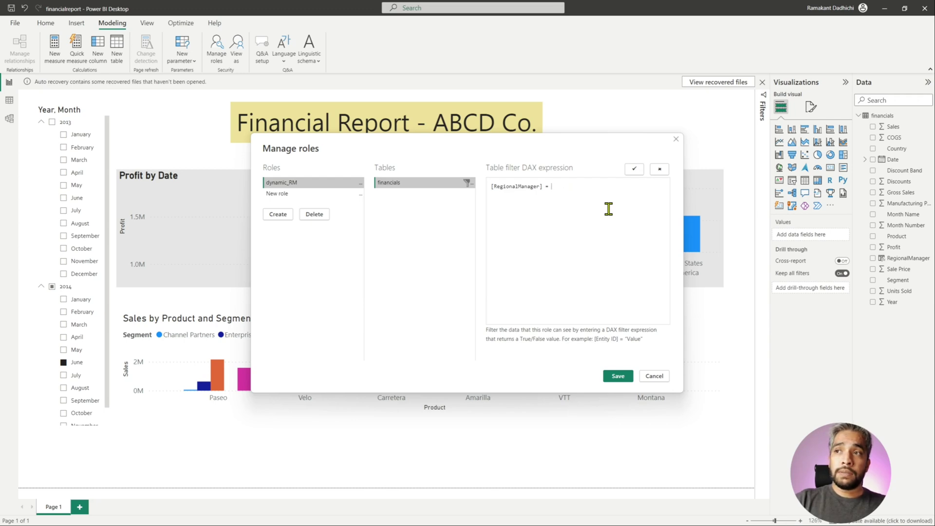
type("user")
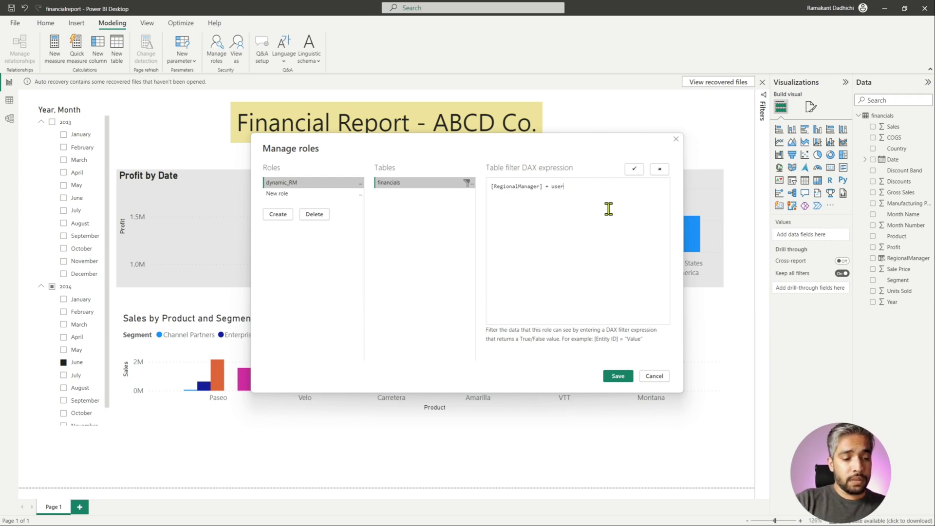
type("prini")
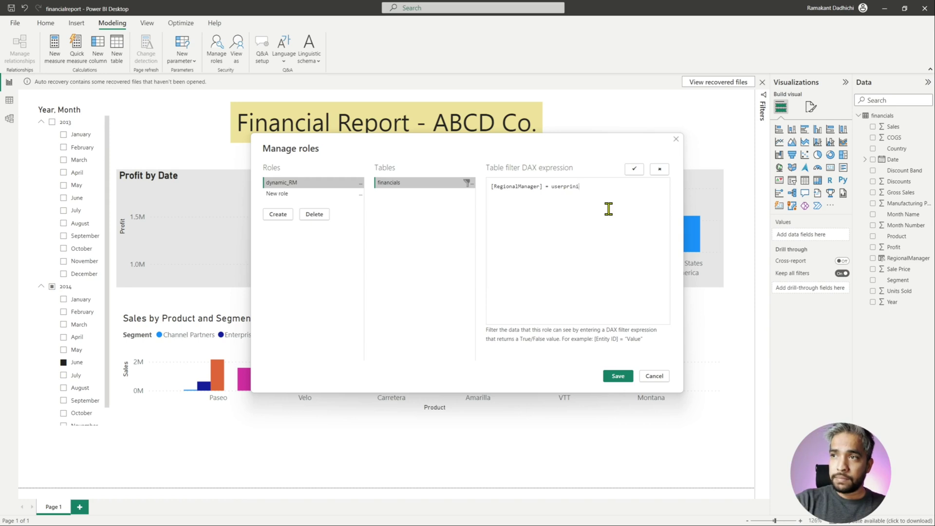
type("cc")
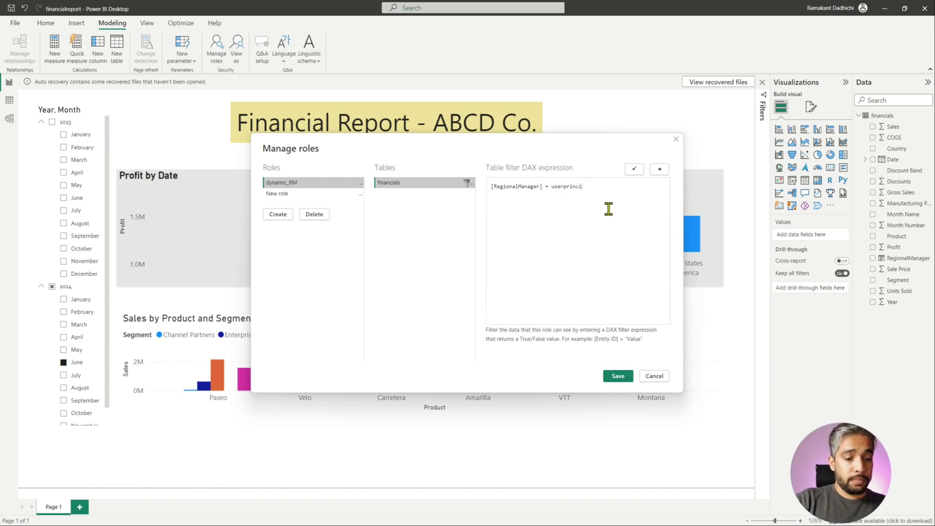
type("la")
key("BackSpace")
key("BackSpace")
type("alname()")
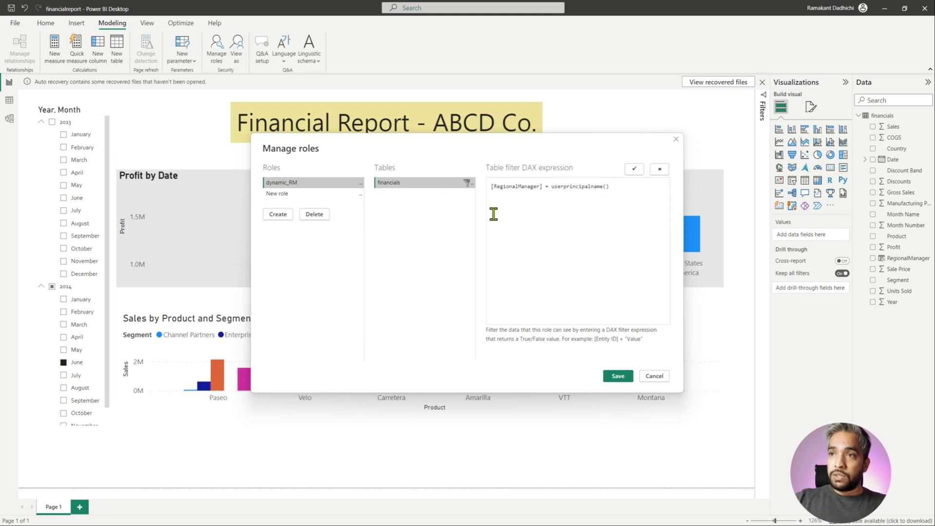
Delete the extra New role and save the role settings.
left_click(361, 194)
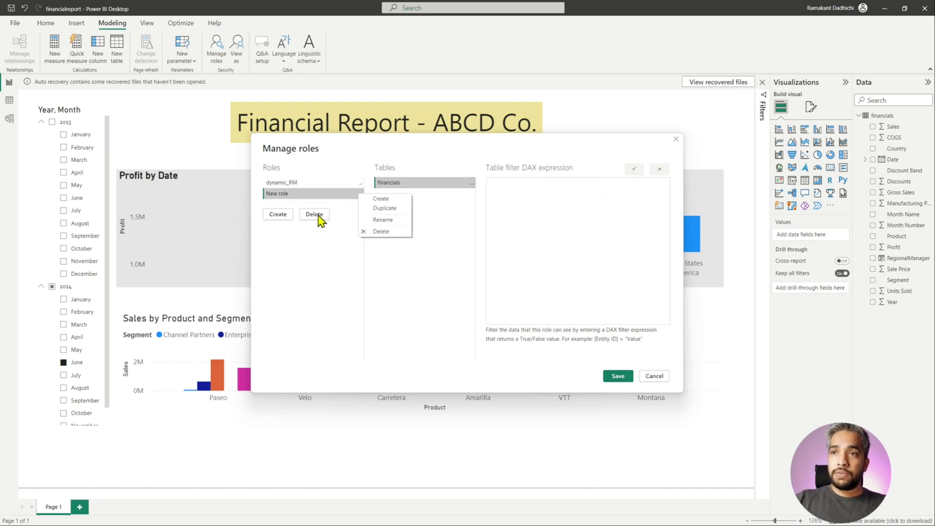
left_click(316, 215)
left_click(496, 287)
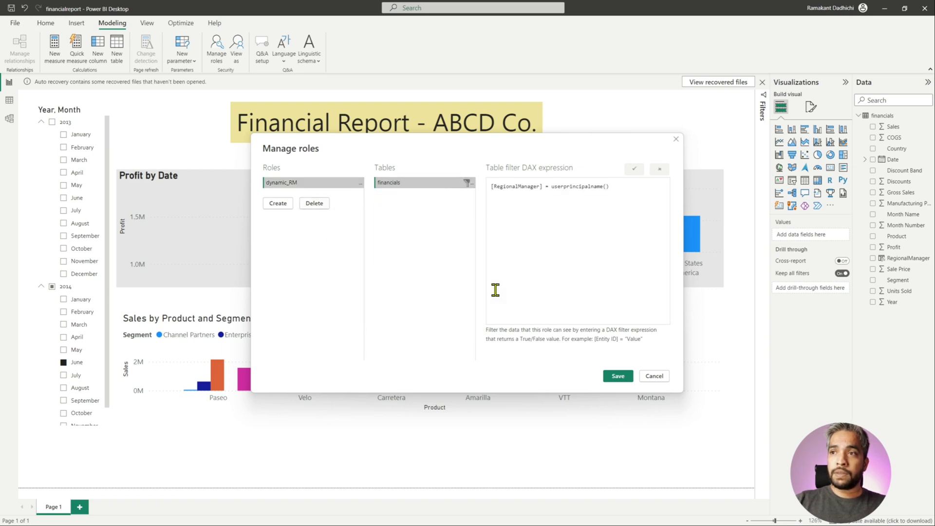
left_click(618, 376)
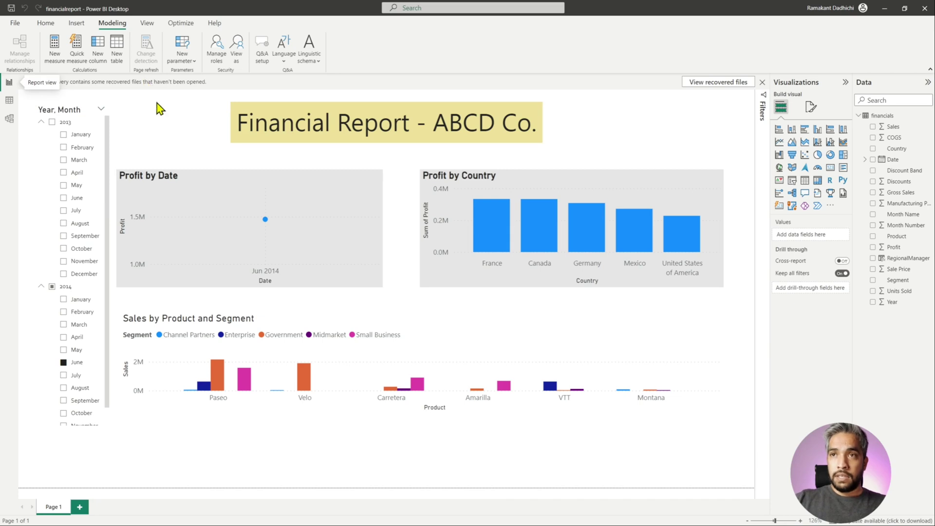
left_click(212, 57)
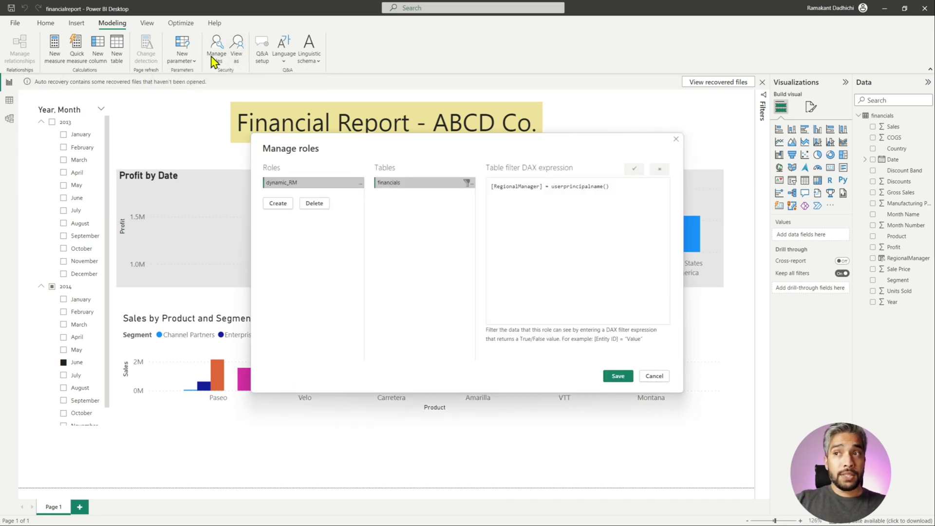
left_click(619, 377)
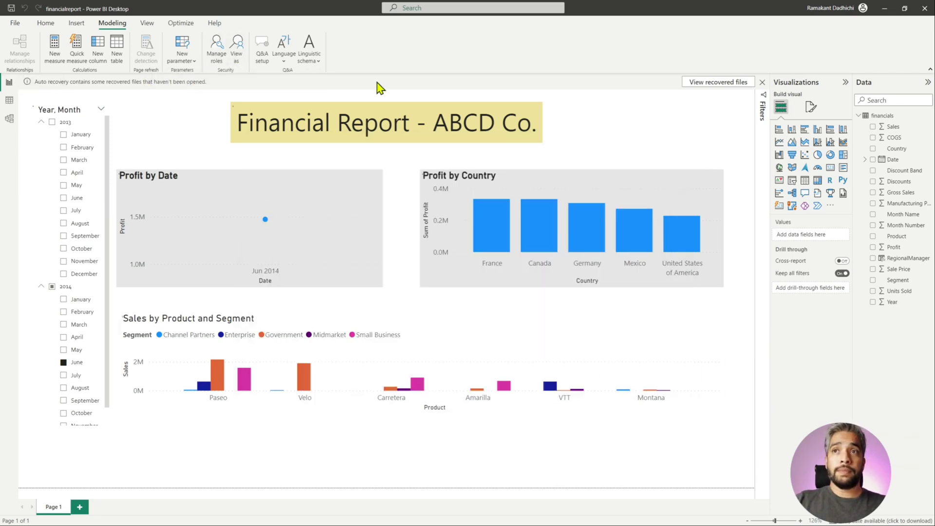
Save and republish the report with the dynamic_RM role, replacing the financialreport dataset.
left_click(49, 25)
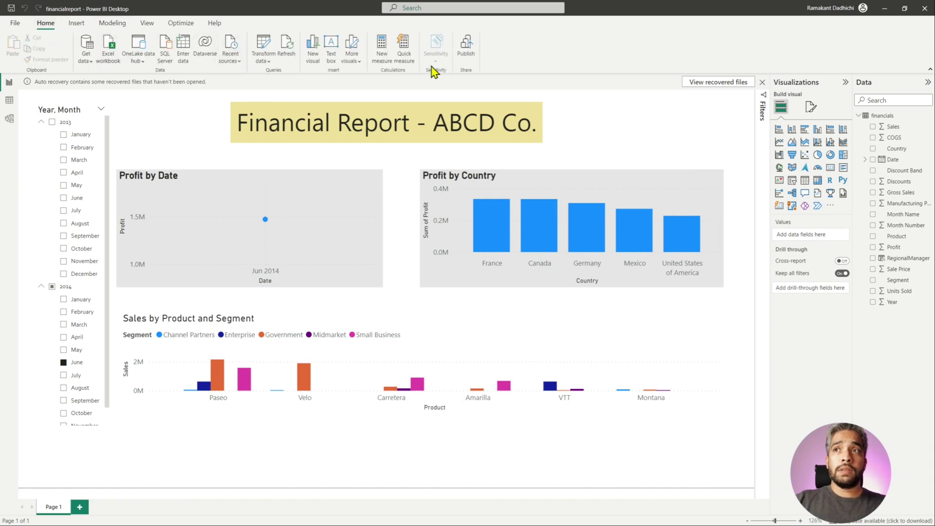
left_click(468, 46)
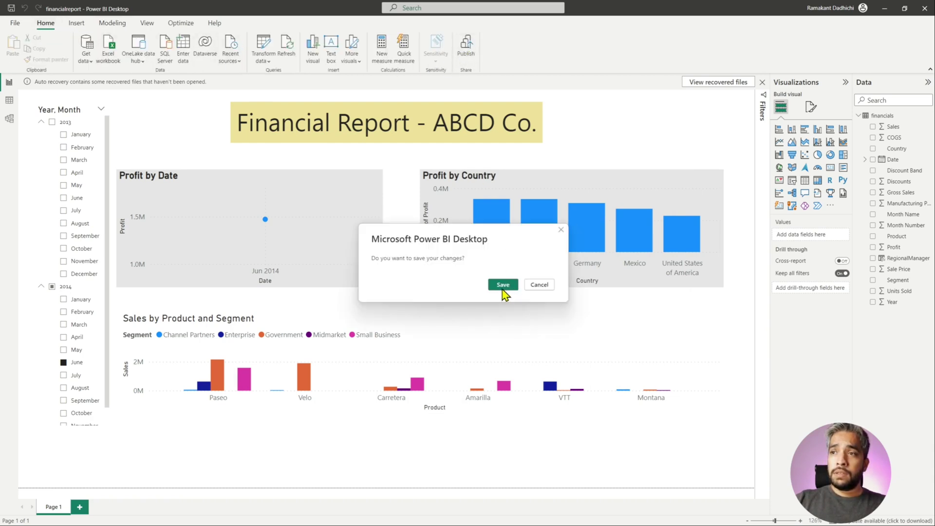
left_click(503, 285)
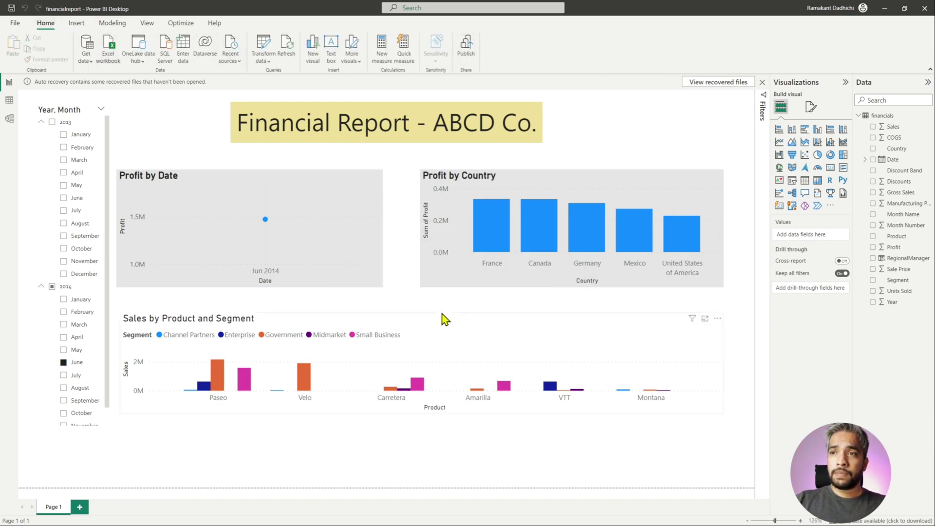
left_click(534, 346)
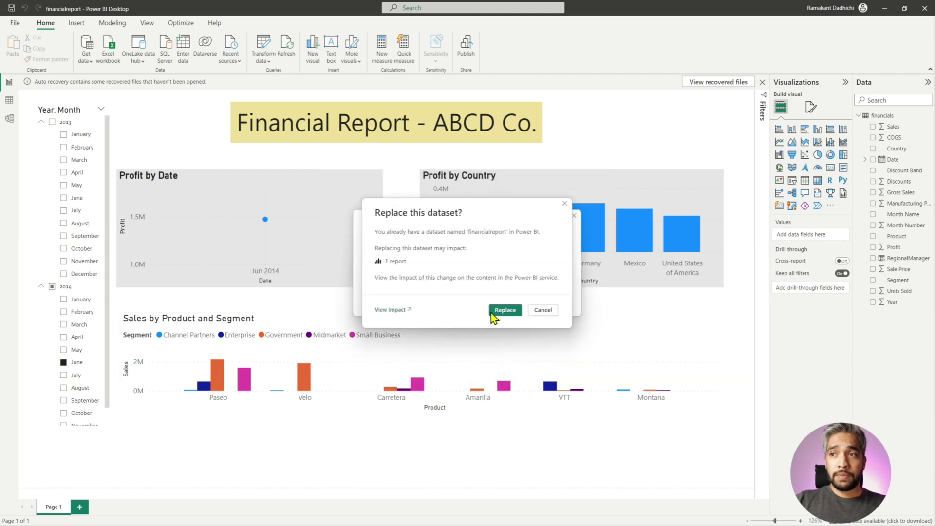
left_click(495, 314)
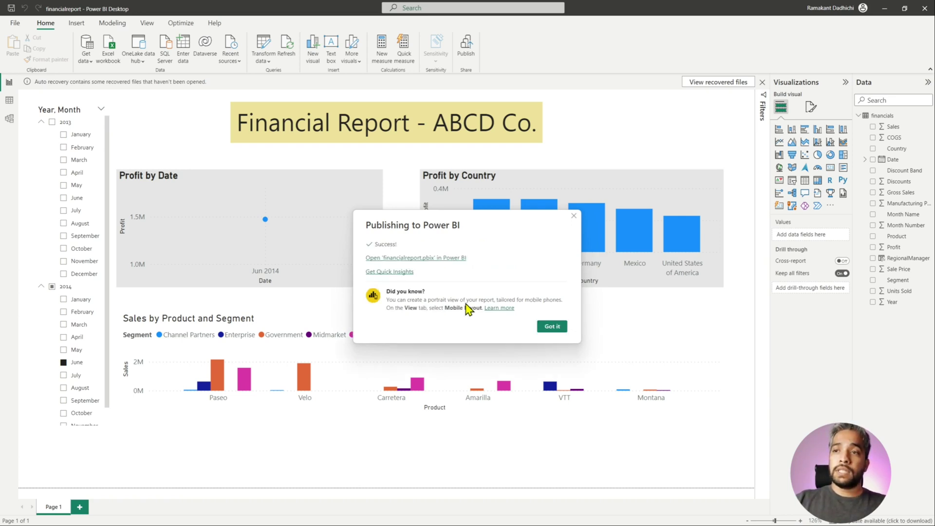
left_click(552, 327)
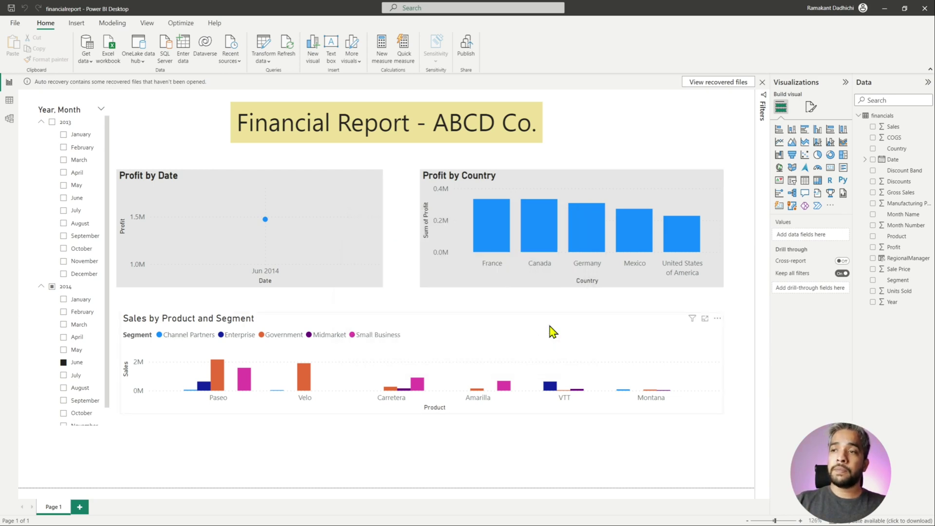
Reload the browser and open the financialreport dataset's options in the Fitnessgeek workspace.
left_click(517, 517)
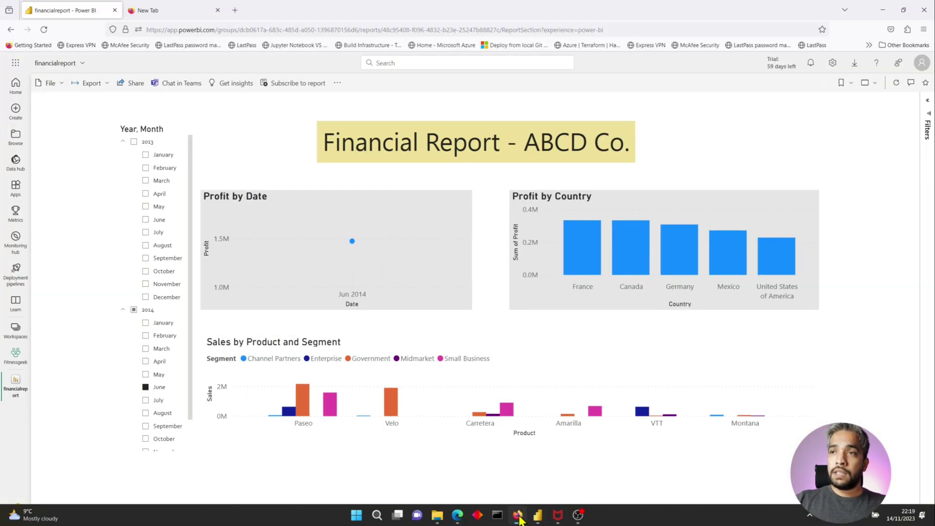
left_click(44, 31)
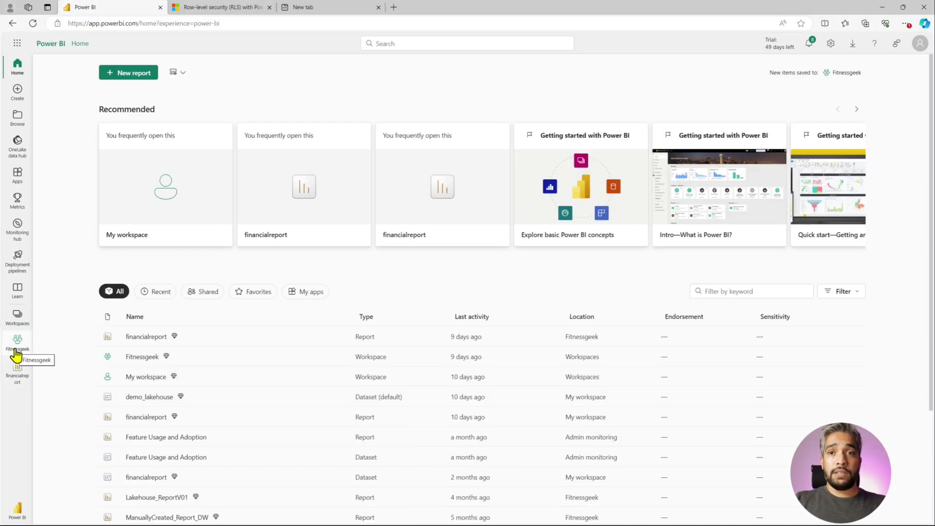
left_click(17, 347)
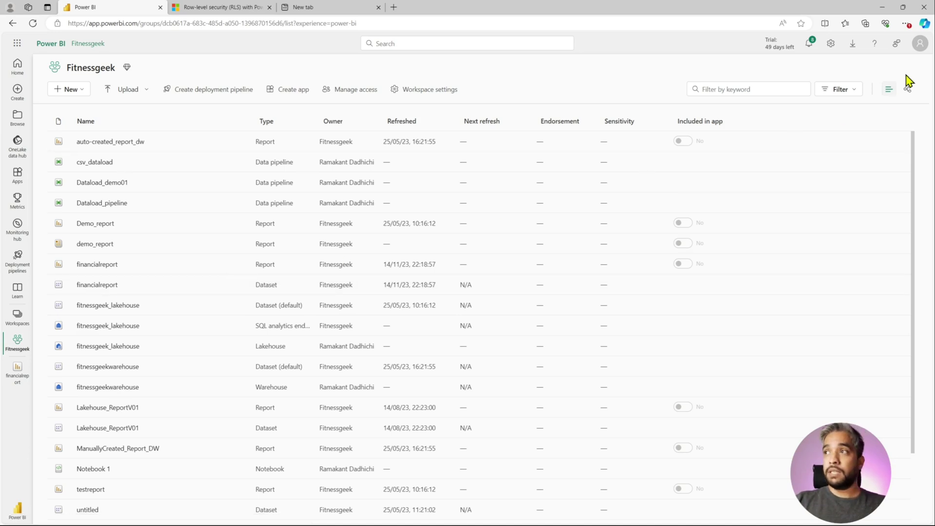
left_click(922, 44)
left_click(925, 44)
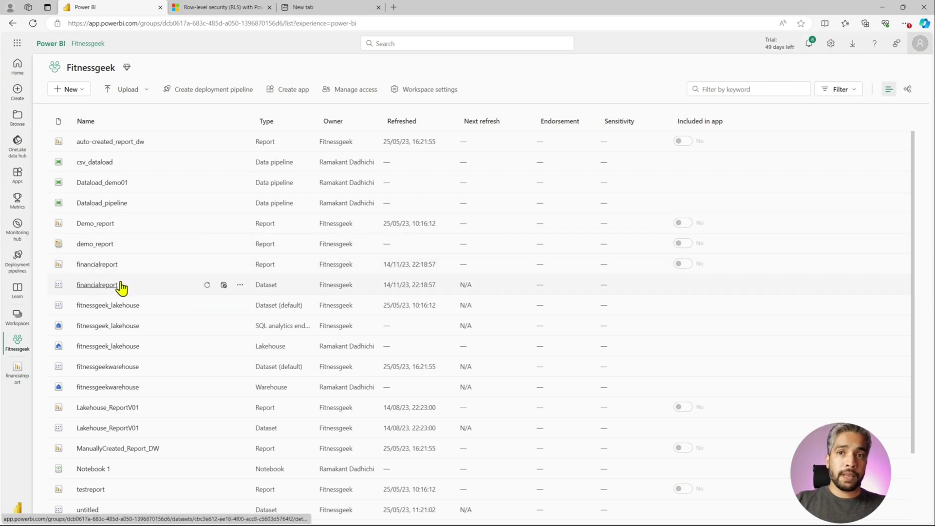
left_click(240, 285)
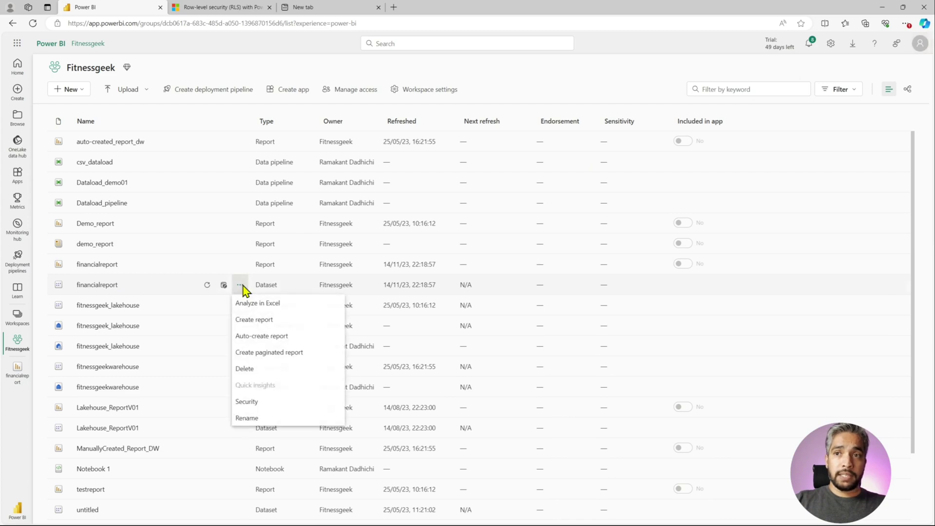
On the dataset's Security page, add the regional manager's account to dynamic_RM and save.
left_click(254, 405)
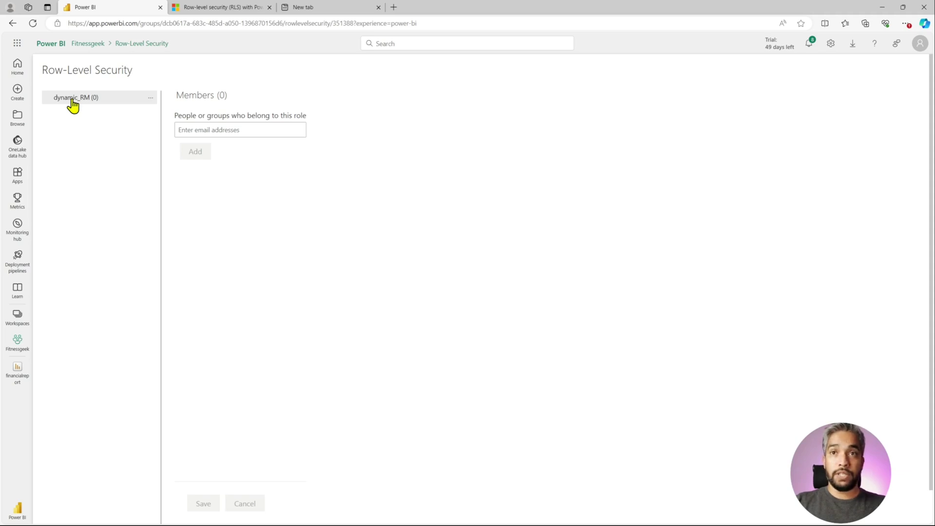
left_click(219, 129)
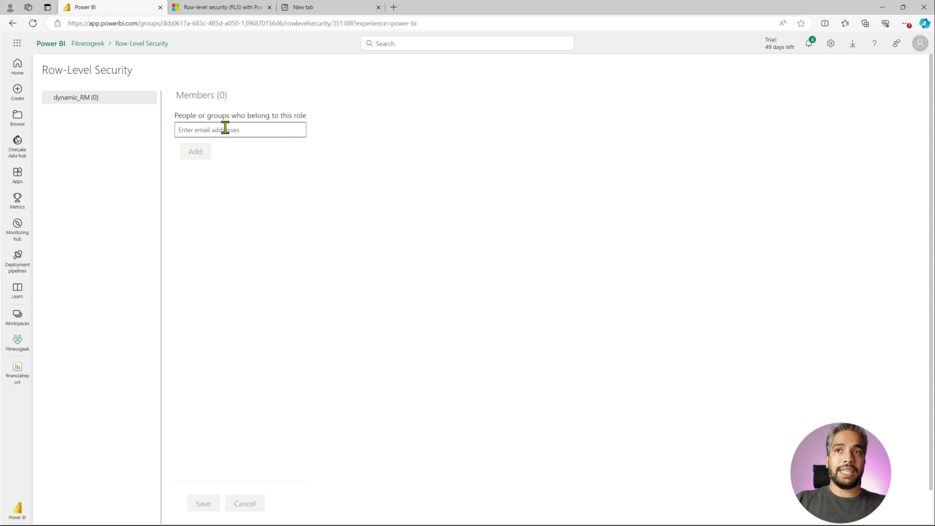
type("mat")
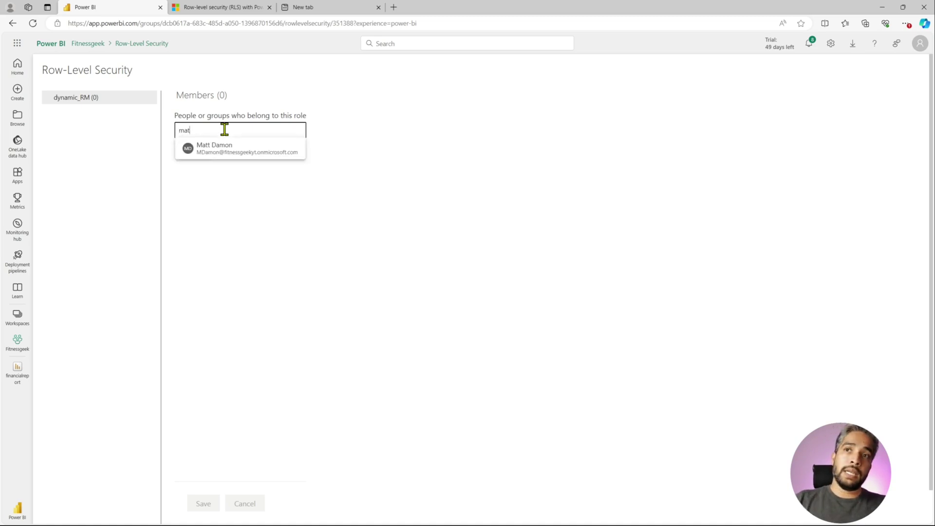
left_click(225, 148)
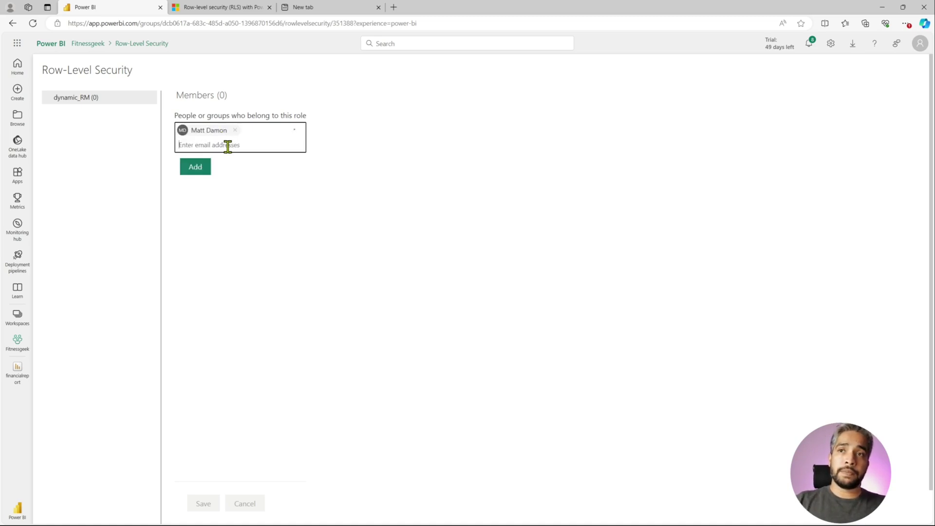
left_click(194, 167)
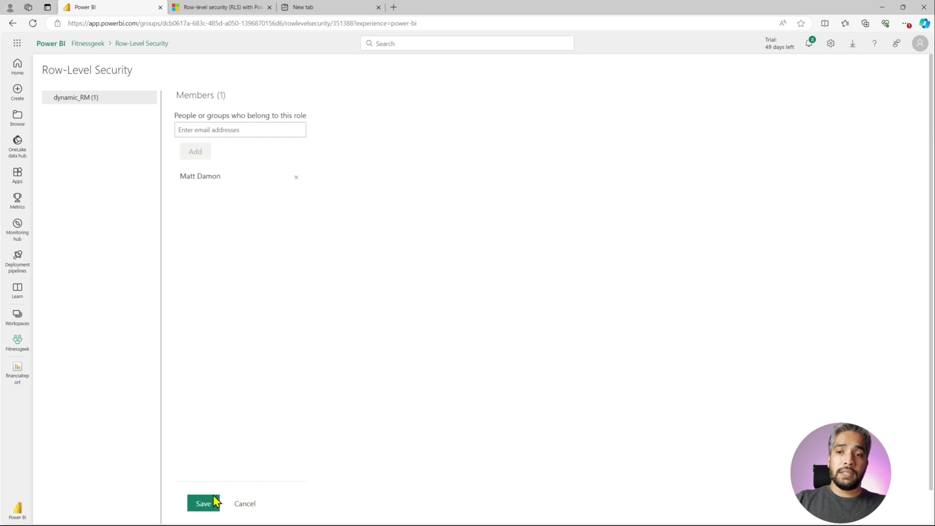
left_click(213, 501)
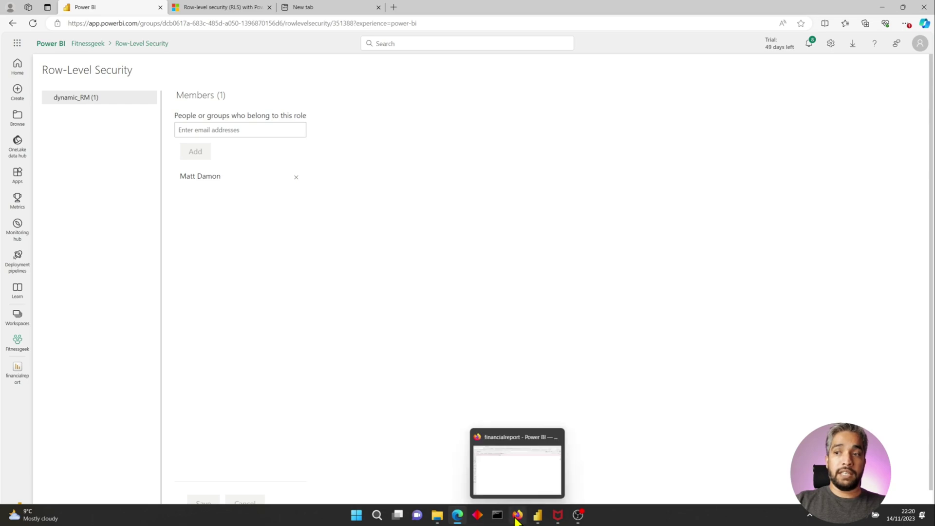
Reload the report in the browser to apply the new security, then switch back to Power BI Desktop.
left_click(518, 520)
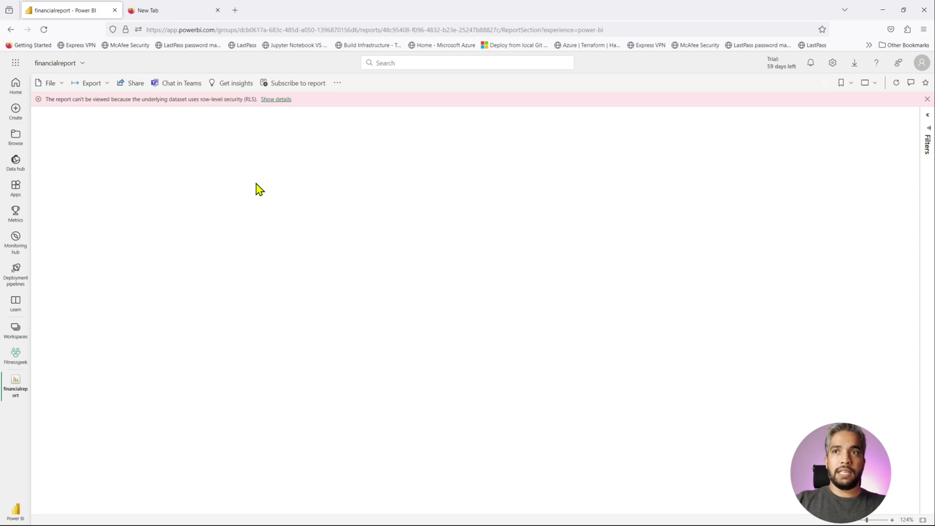
left_click(47, 32)
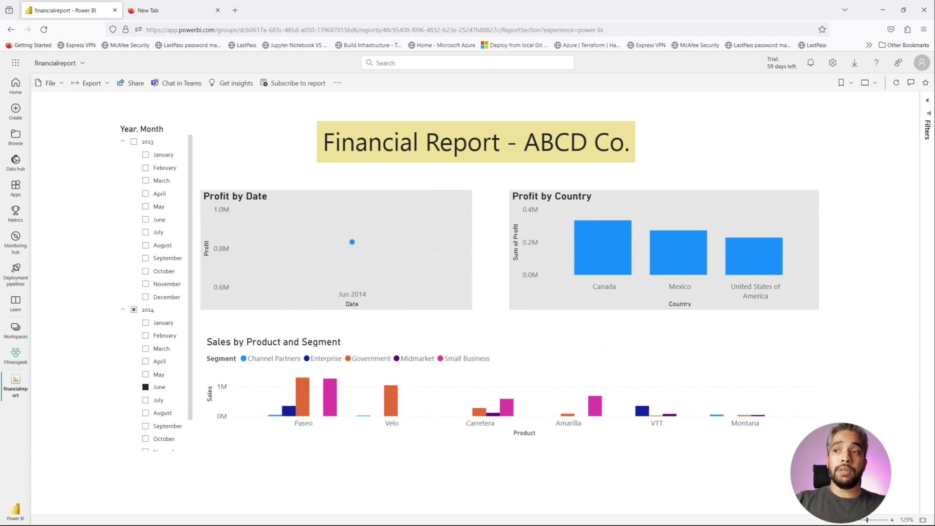
mouse_move(506, 521)
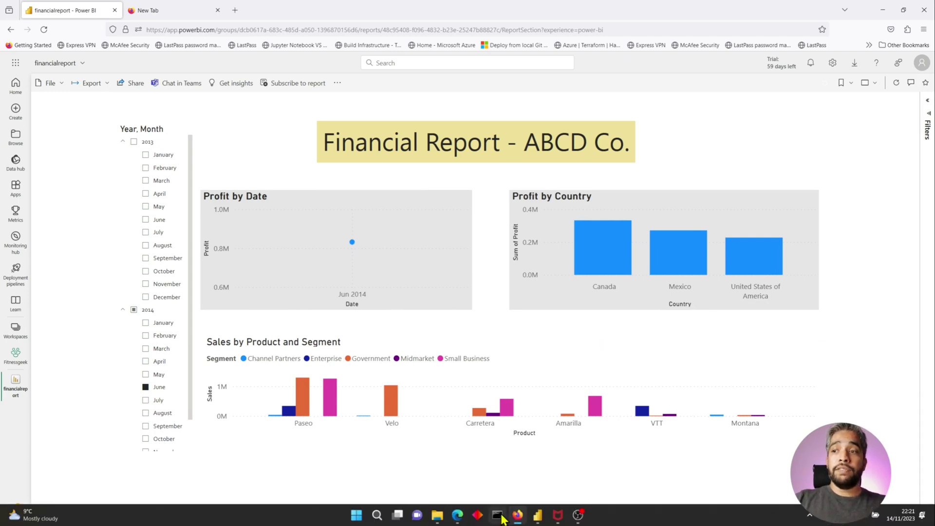
left_click(537, 514)
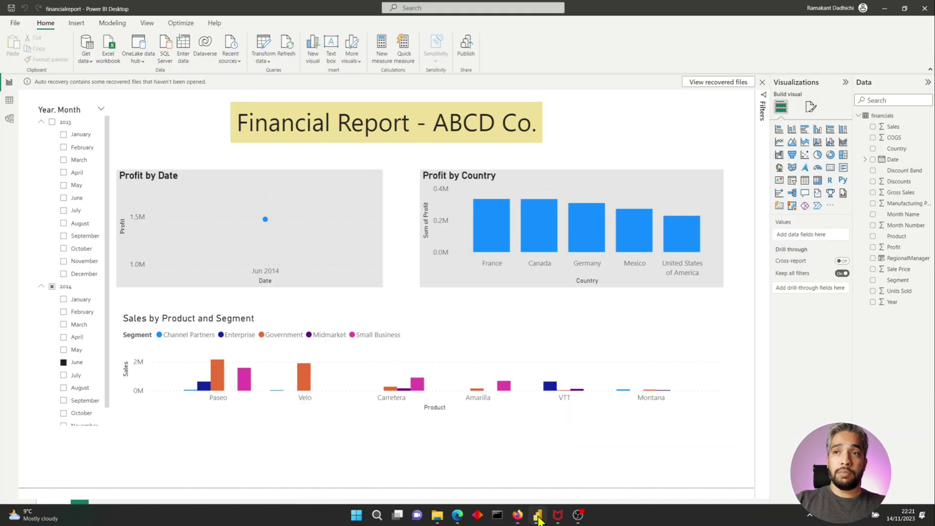
left_click(10, 101)
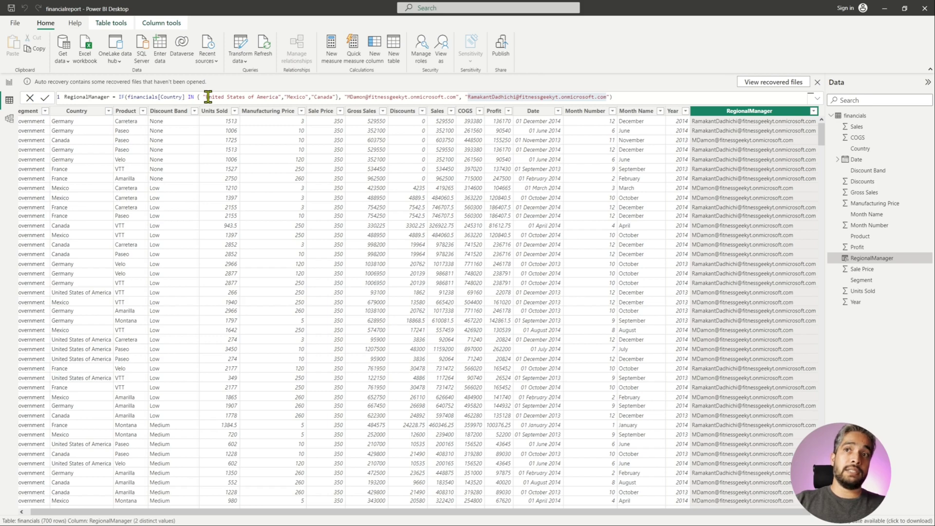
left_click_drag(205, 97, 461, 97)
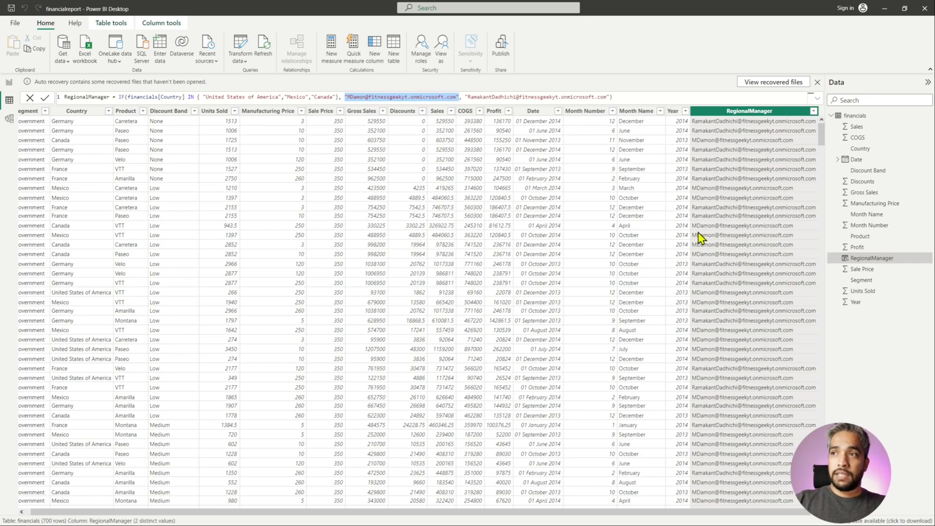
scroll(678, 307, "down", 4)
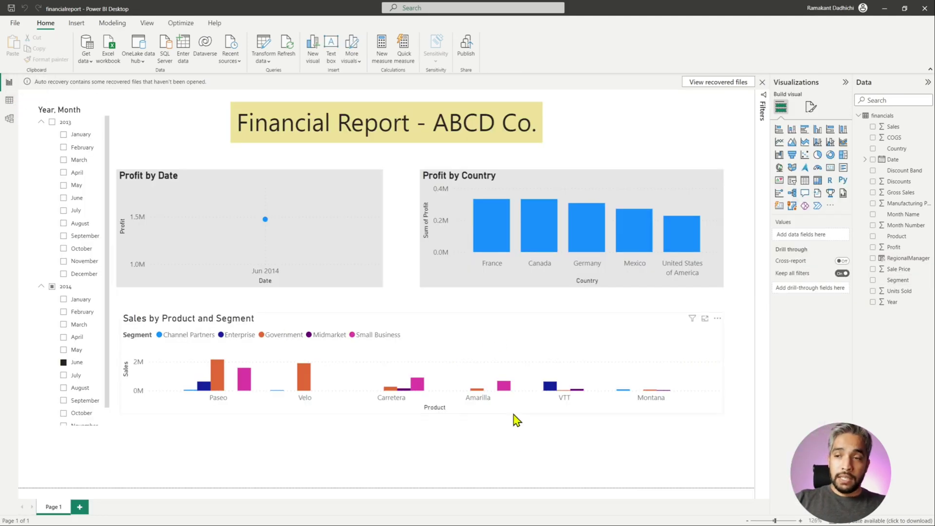
Return to the Power BI service report showing Profit by Country for Canada, Mexico and United States of America.
left_click(518, 515)
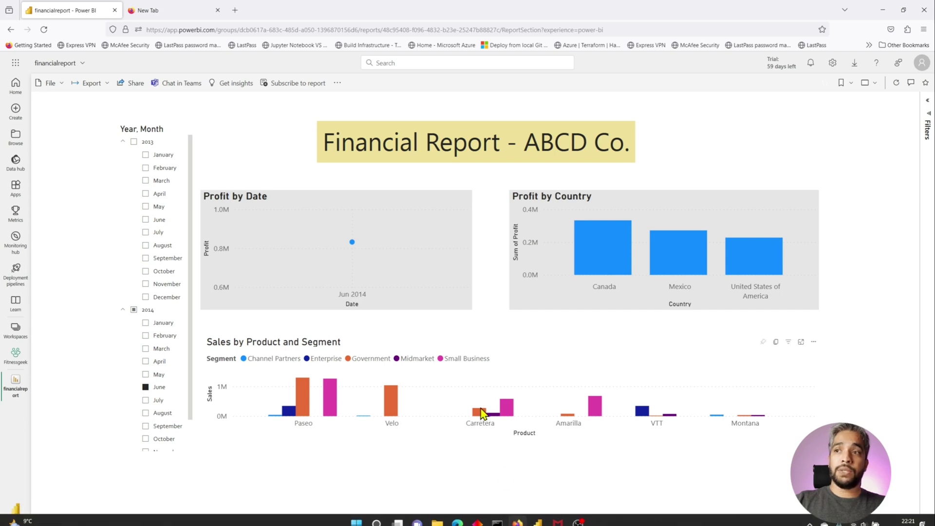